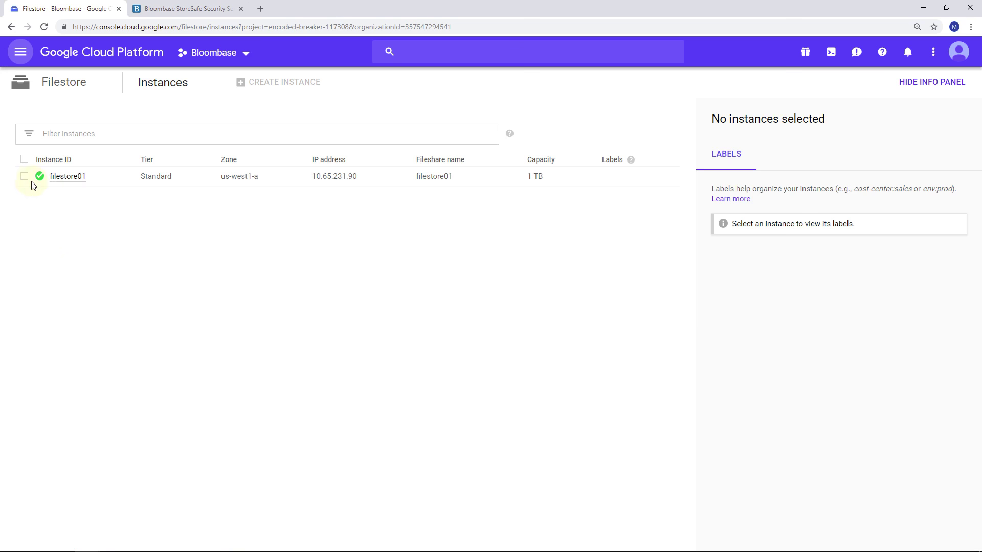
- Copy filestore01's NFS remote target 10.65.231.90:/filestore01 from its instance details
left_click(25, 177)
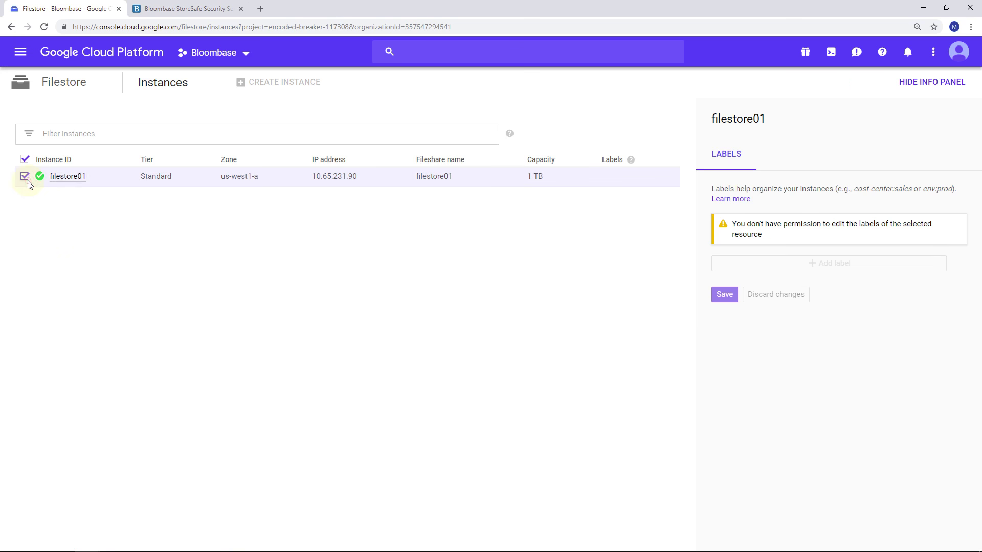
left_click(68, 176)
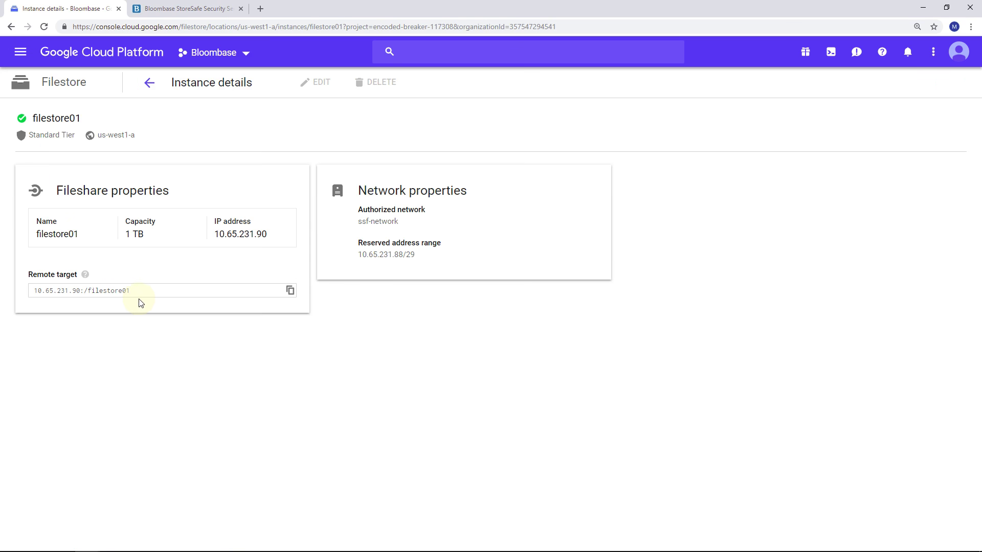
left_click(151, 294)
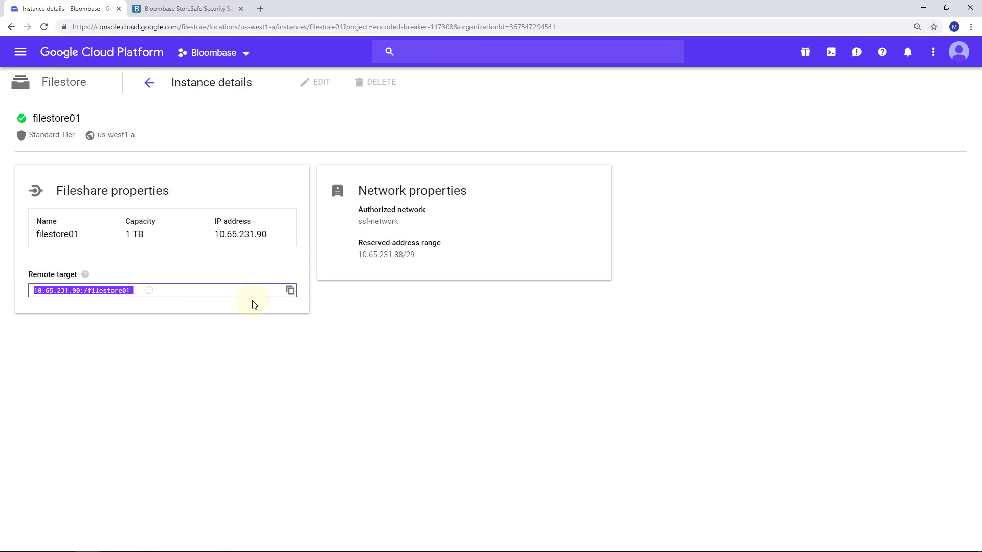
left_click(290, 291)
left_click(307, 279)
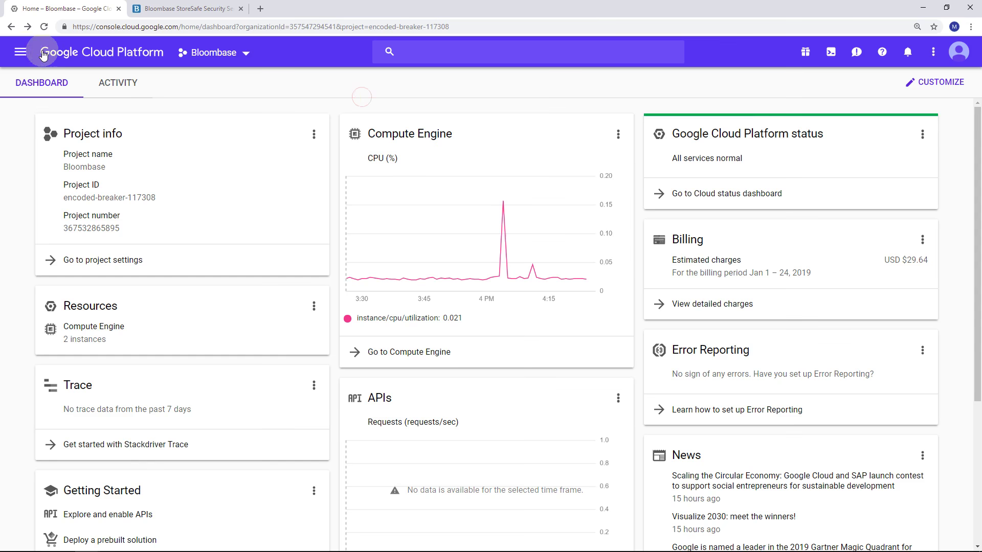
- Open the storesafe VM under Compute Engine > VM instances and select external IP 104.196.250.219
left_click(27, 51)
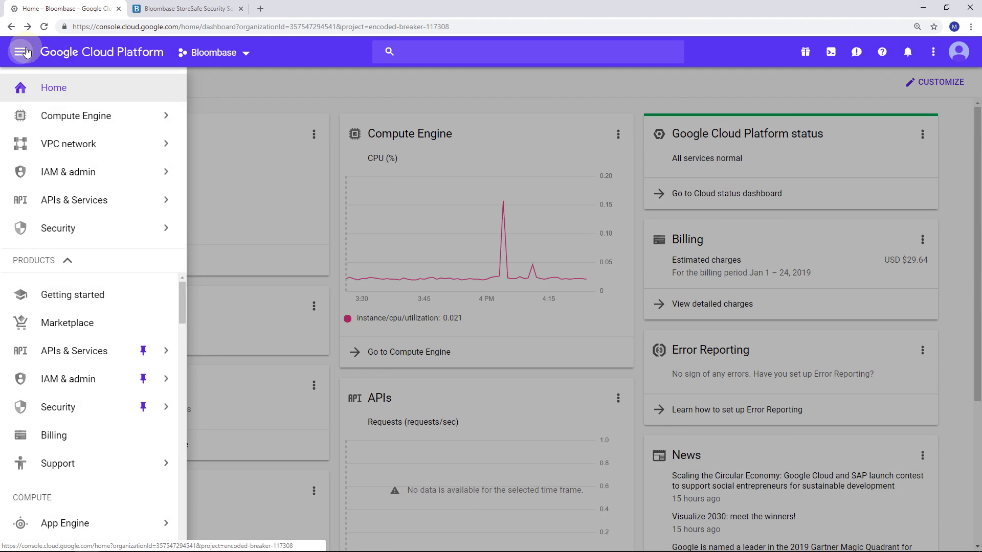
mouse_move(45, 115)
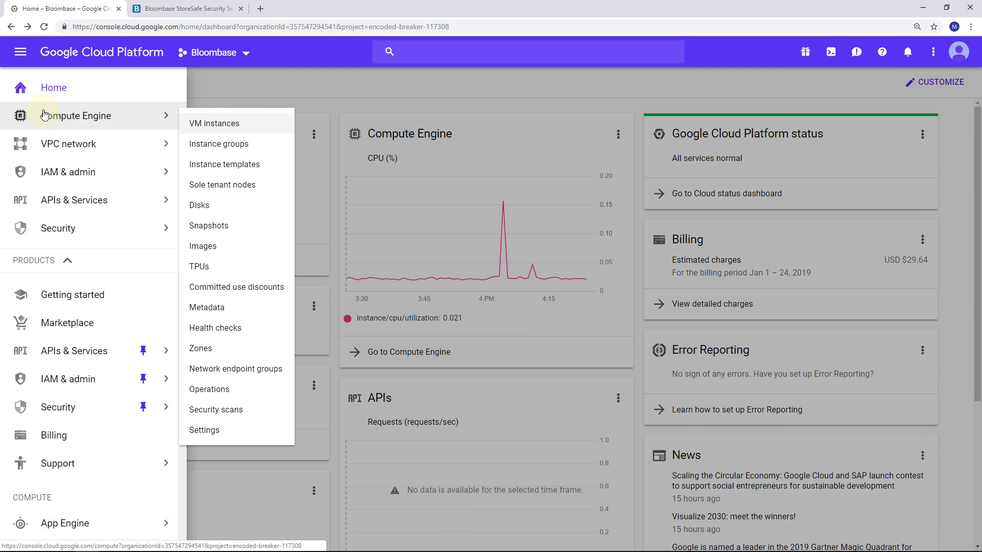
left_click(213, 122)
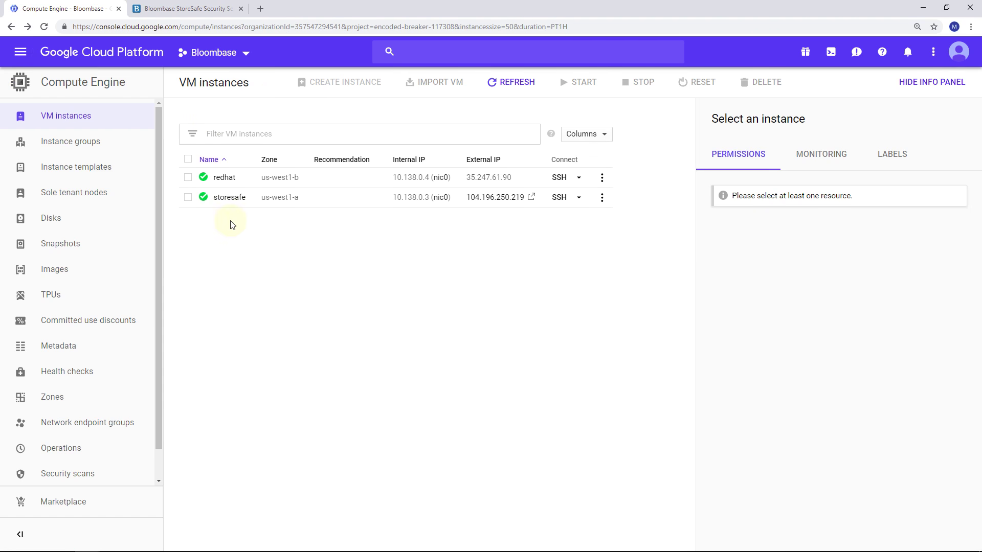
left_click(188, 198)
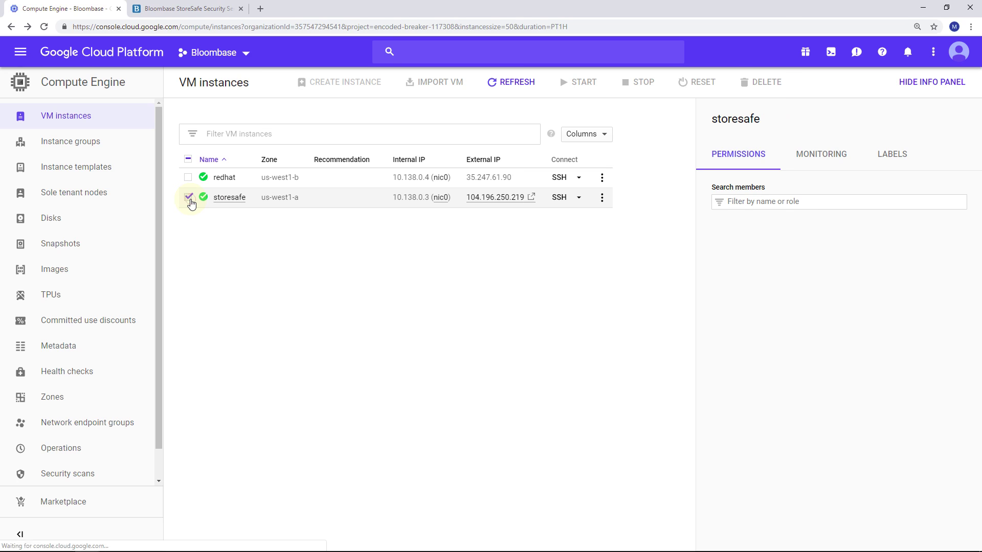
left_click(230, 198)
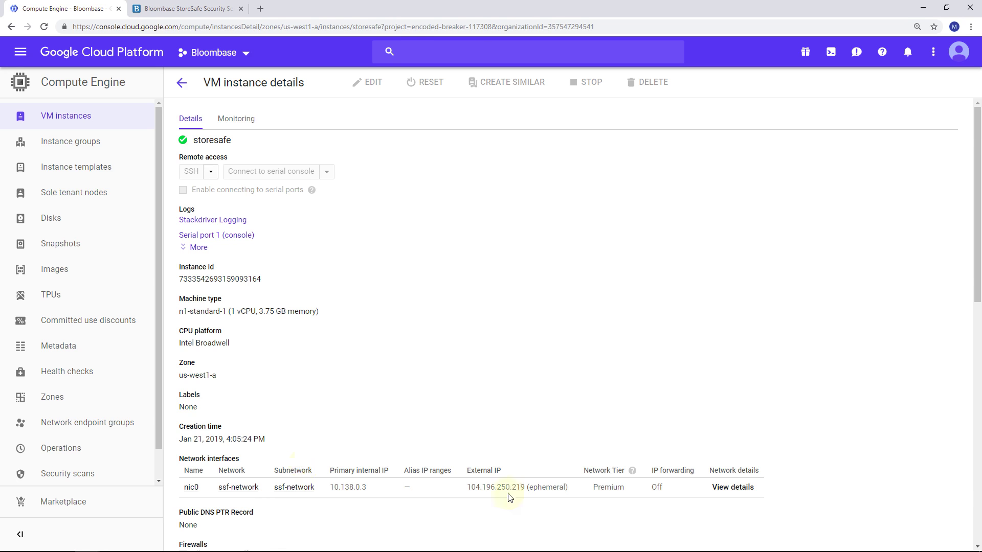
left_click_drag(472, 487, 524, 487)
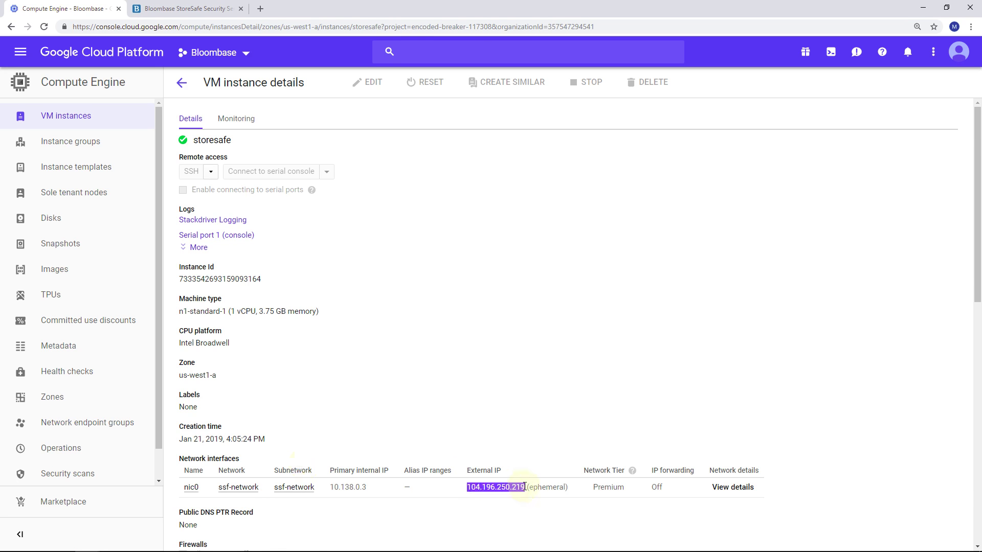
left_click(185, 8)
left_click(150, 26)
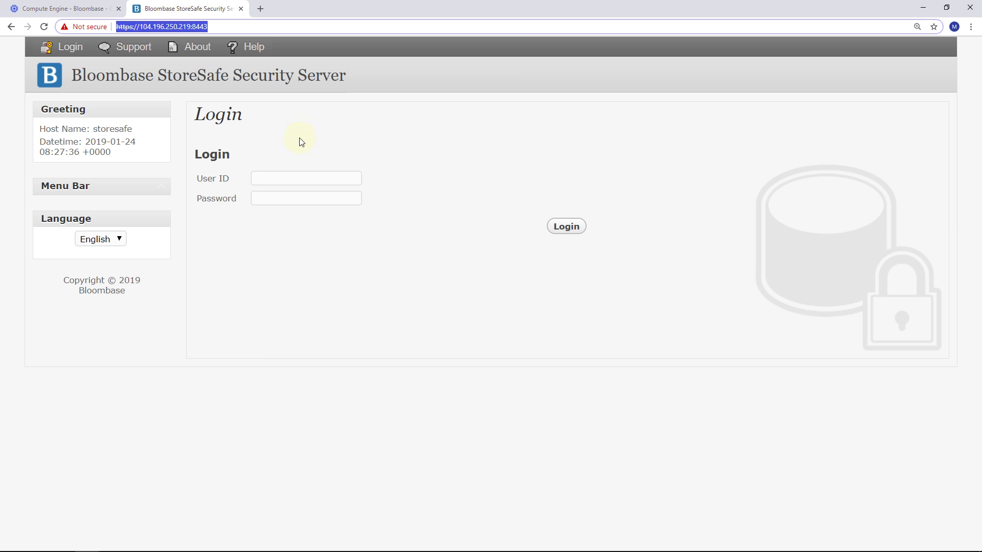
left_click(303, 178)
type("admin")
key("Tab")
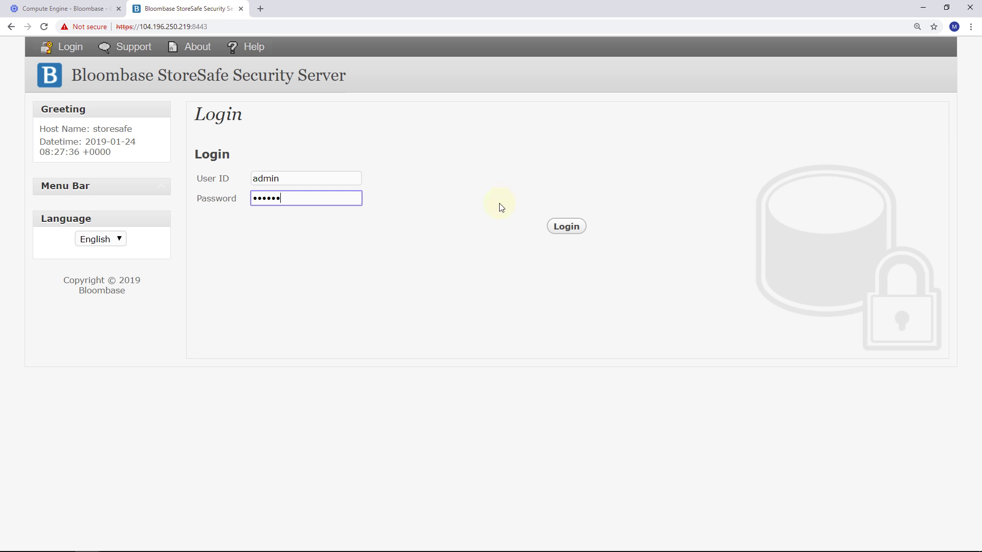
left_click(566, 224)
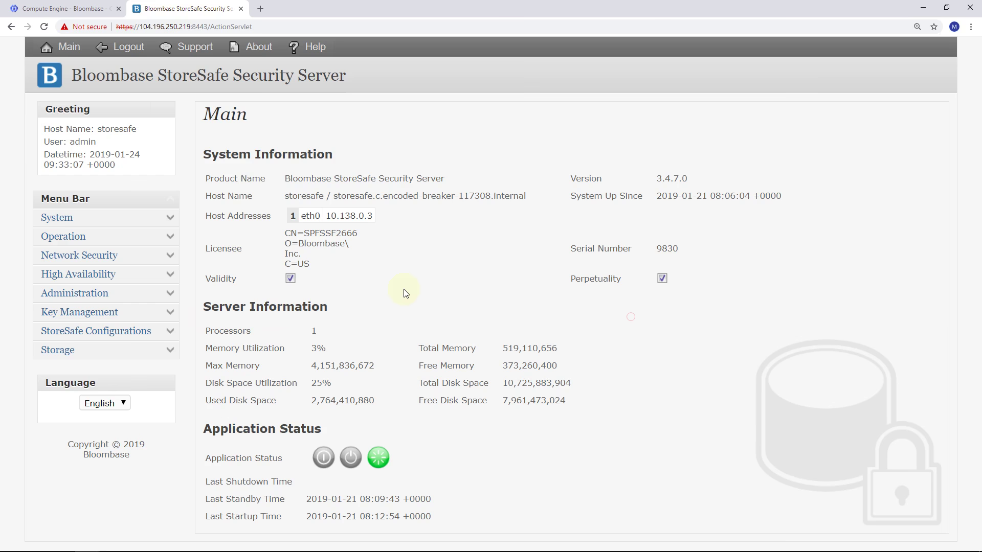
- List all key wrappers with Key Management > Find Key Wrapper
left_click(172, 316)
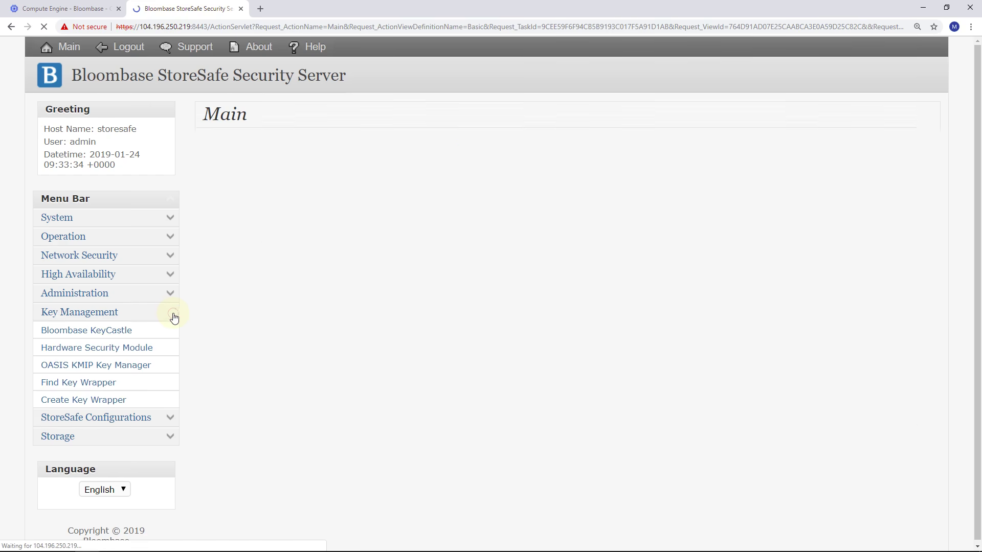
left_click(81, 383)
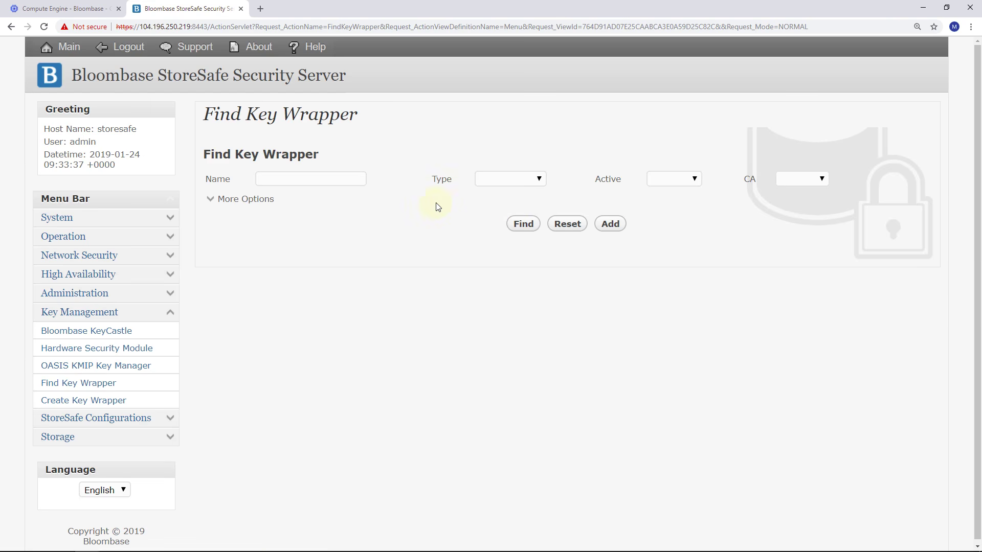
left_click(511, 228)
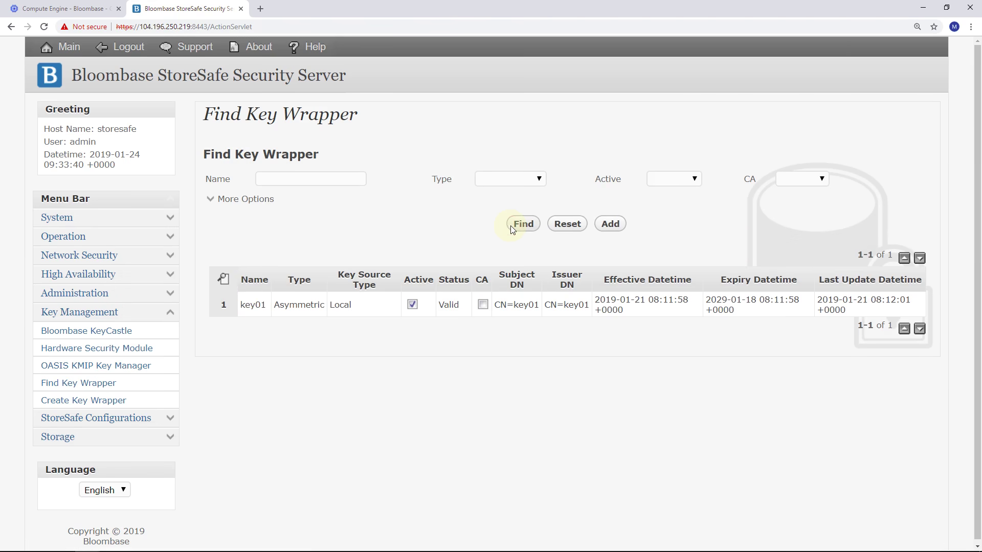
- Review key01's key wrapper settings, then close the window
left_click(251, 306)
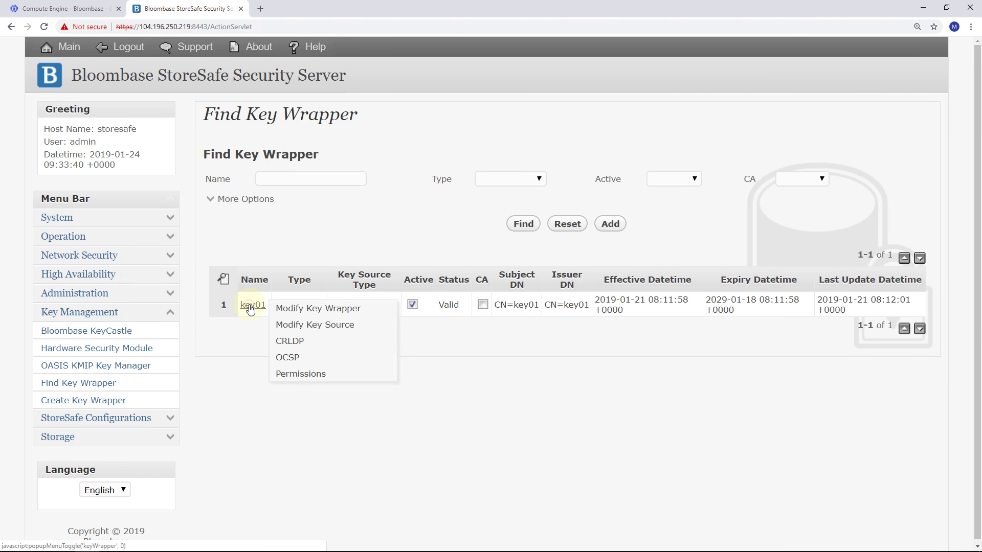
left_click(302, 309)
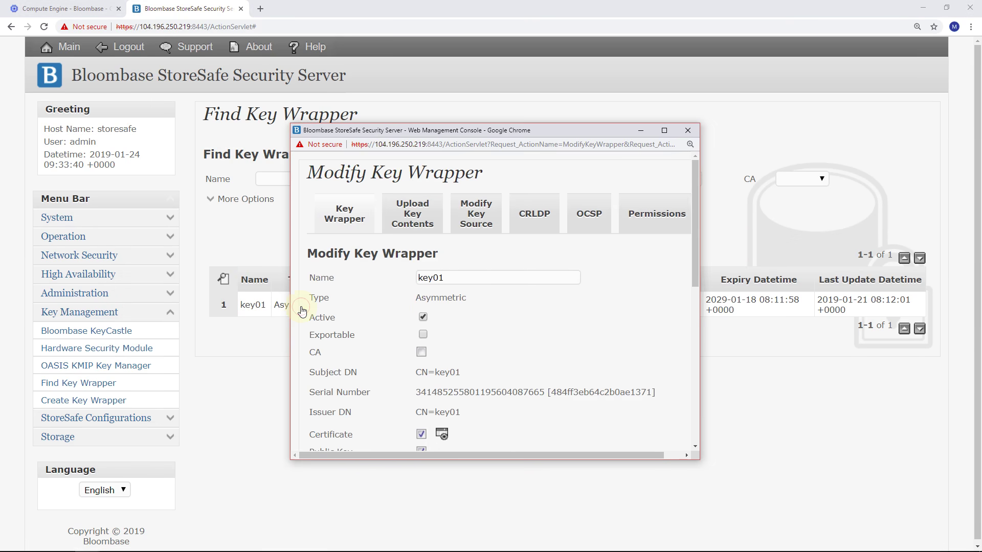
scroll(527, 284, "down", 5)
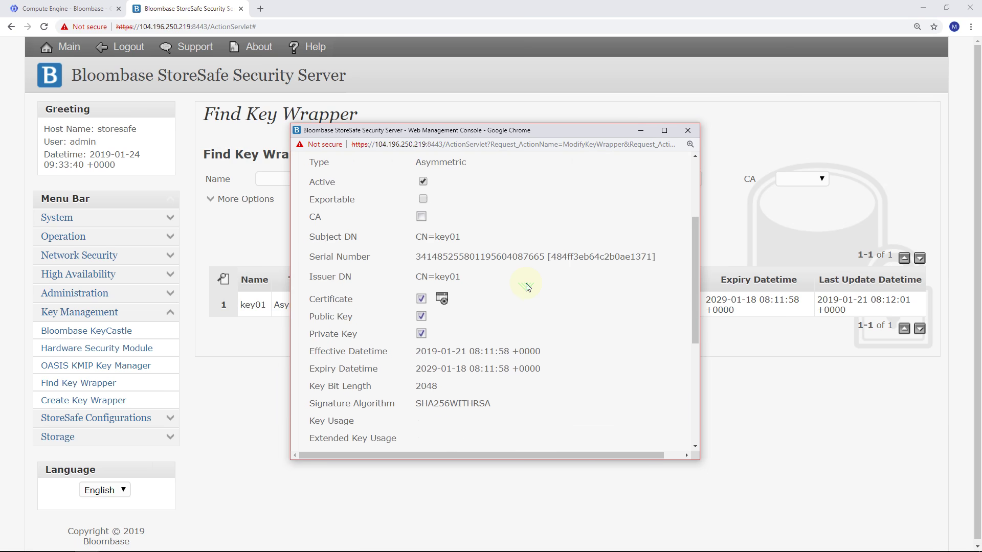
scroll(527, 284, "down", 3)
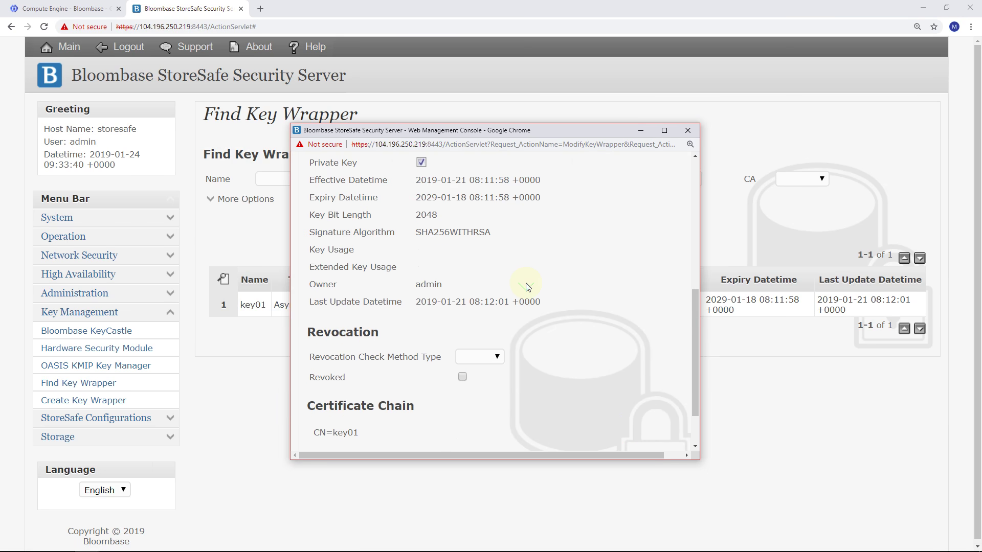
left_click(552, 399)
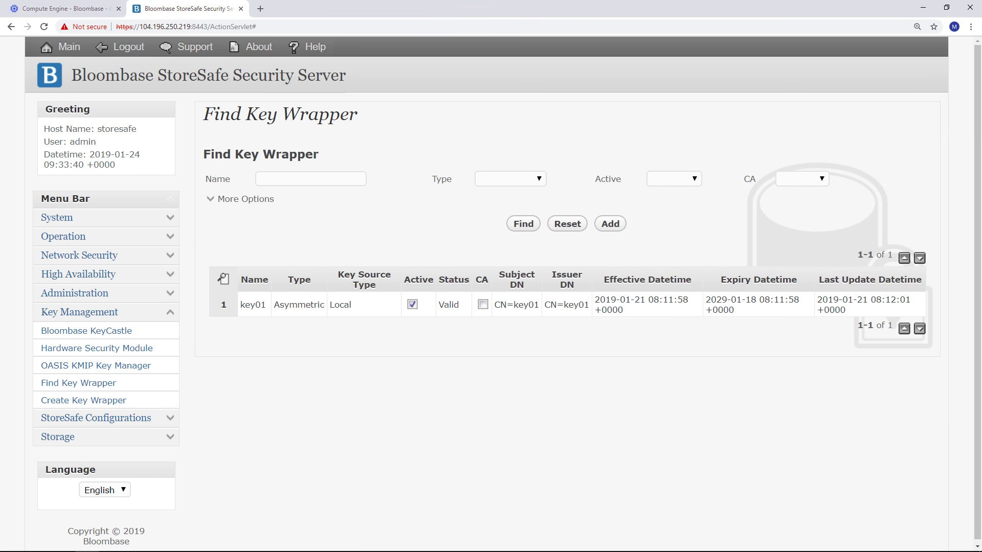
- List the physical storages and open filestore01's storage configuration
left_click(173, 351)
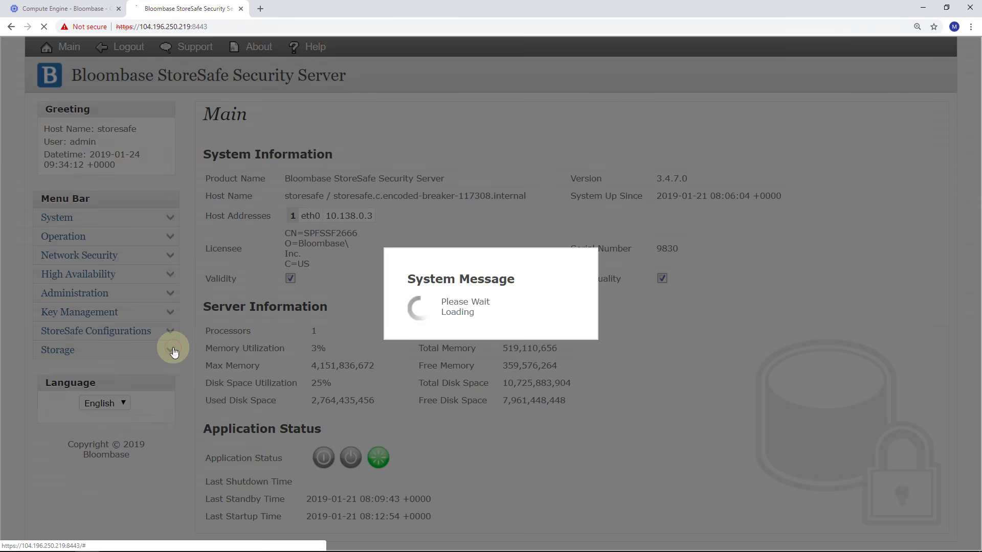
left_click(82, 405)
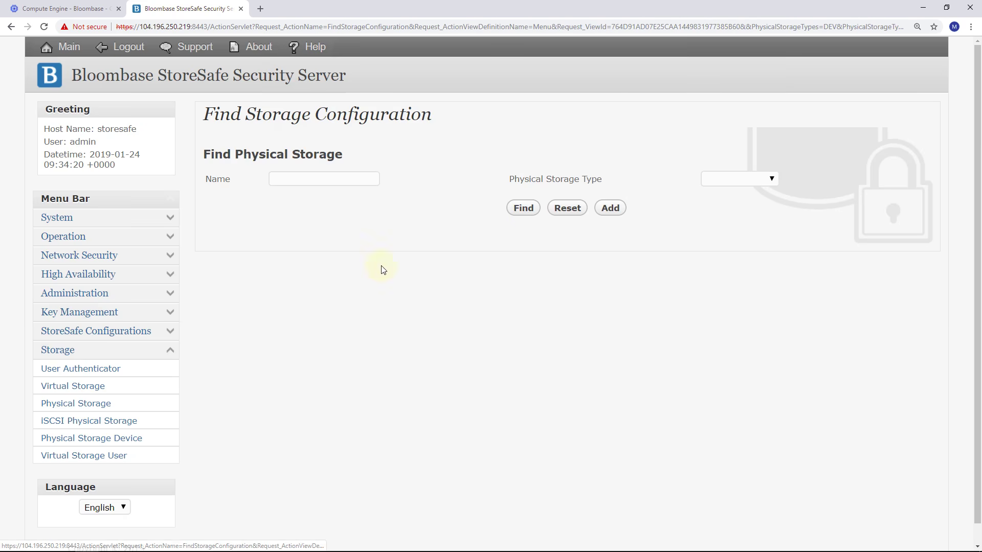
left_click(524, 208)
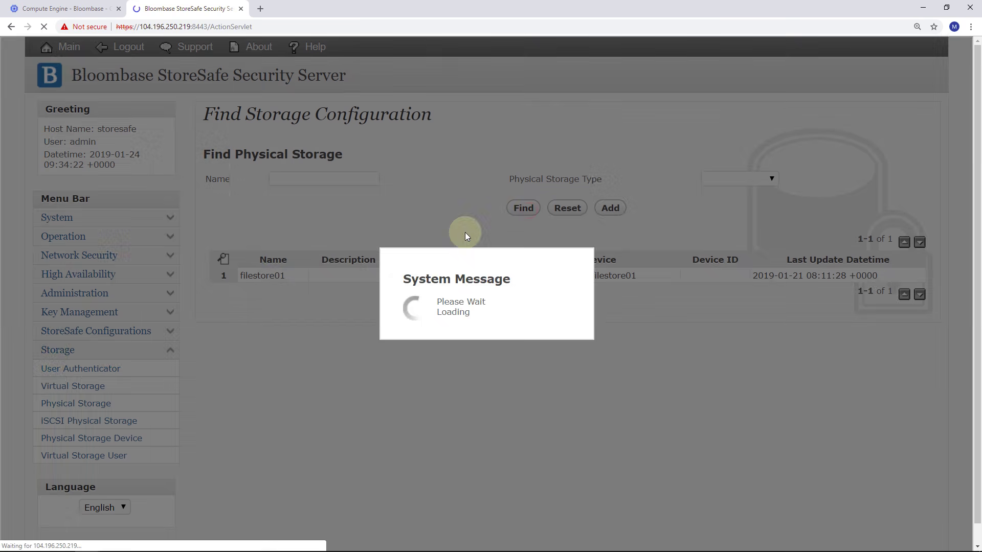
left_click(270, 280)
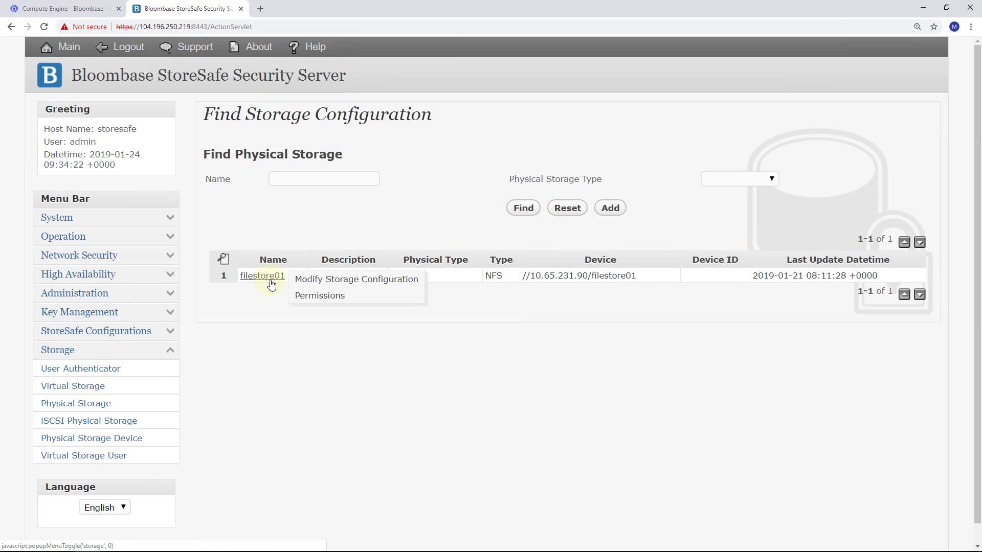
left_click(311, 280)
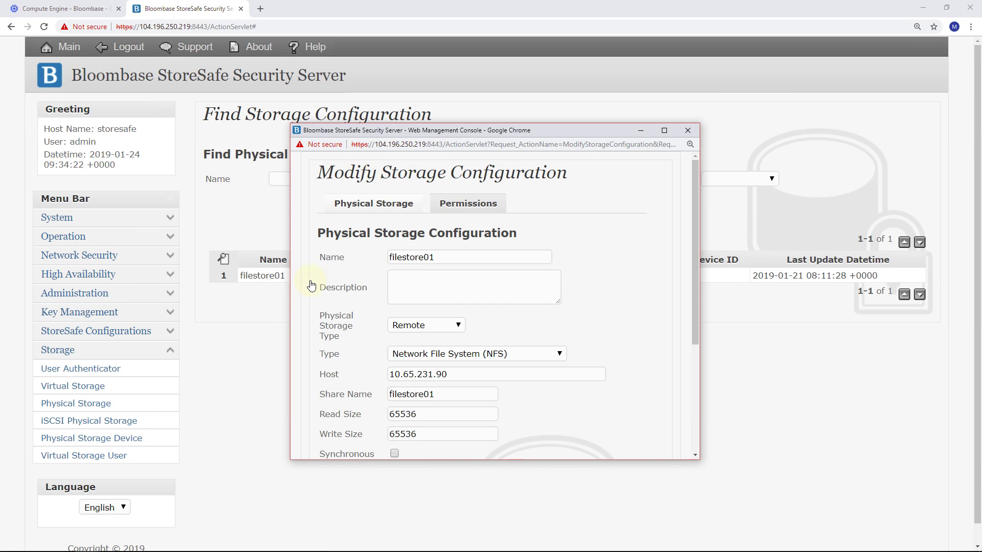
- Confirm Remote type, NFS file system and host 10.65.231.90, then close without changes
left_click(456, 325)
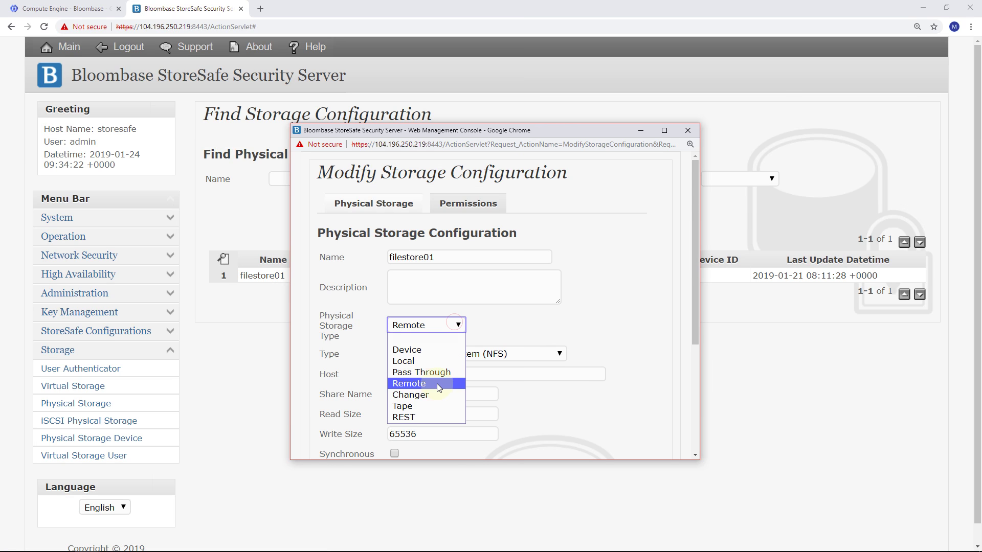
left_click(529, 351)
left_click(528, 352)
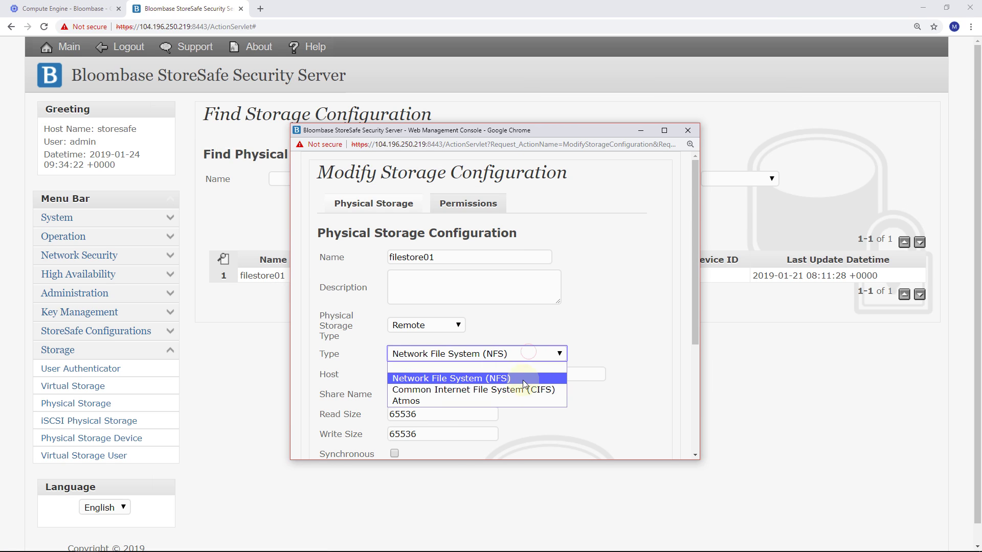
left_click(524, 377)
left_click(524, 375)
scroll(524, 367, "down", 2)
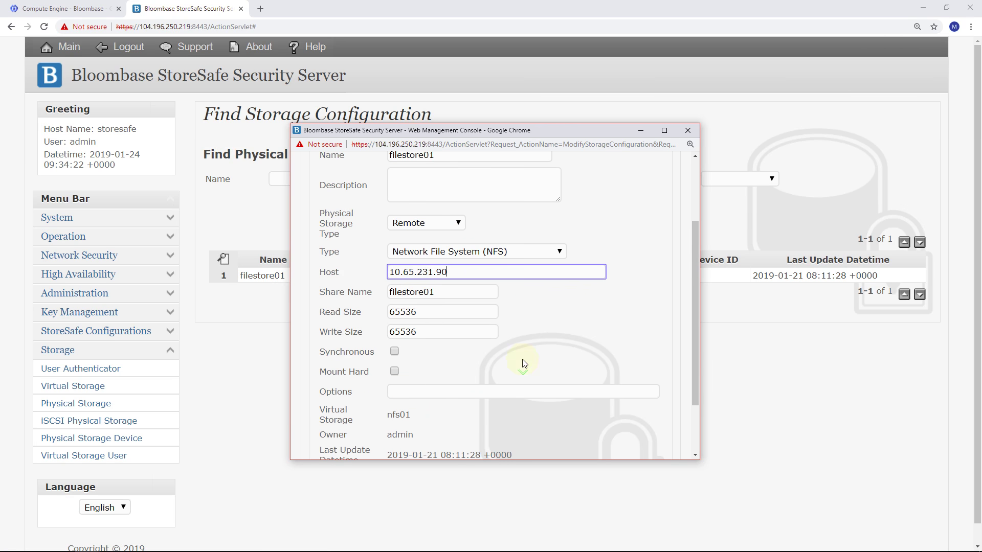
left_click_drag(450, 297, 363, 294)
left_click(536, 294)
scroll(557, 295, "down", 2)
left_click(556, 404)
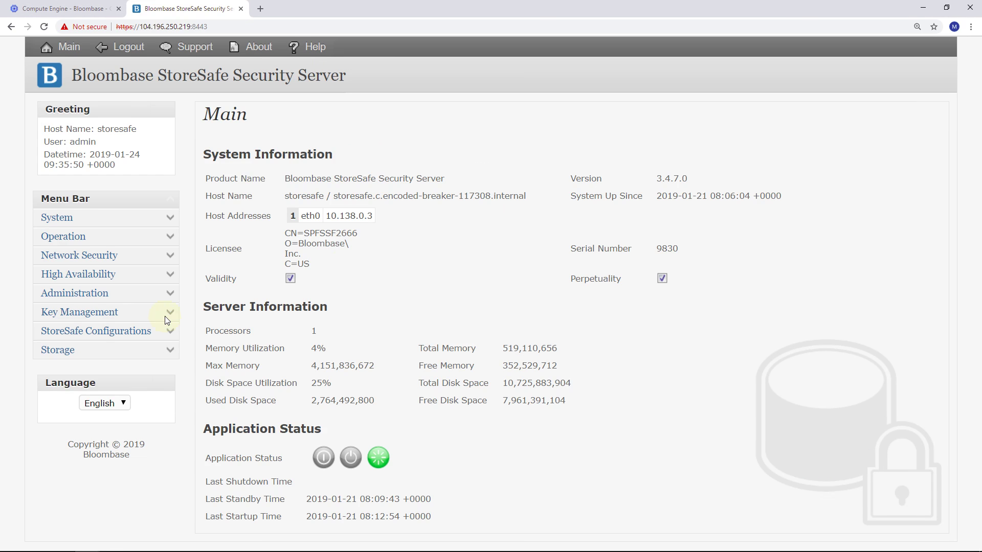
- Find all virtual storages under Storage > Virtual Storage and bring up nfs01's options
left_click(170, 351)
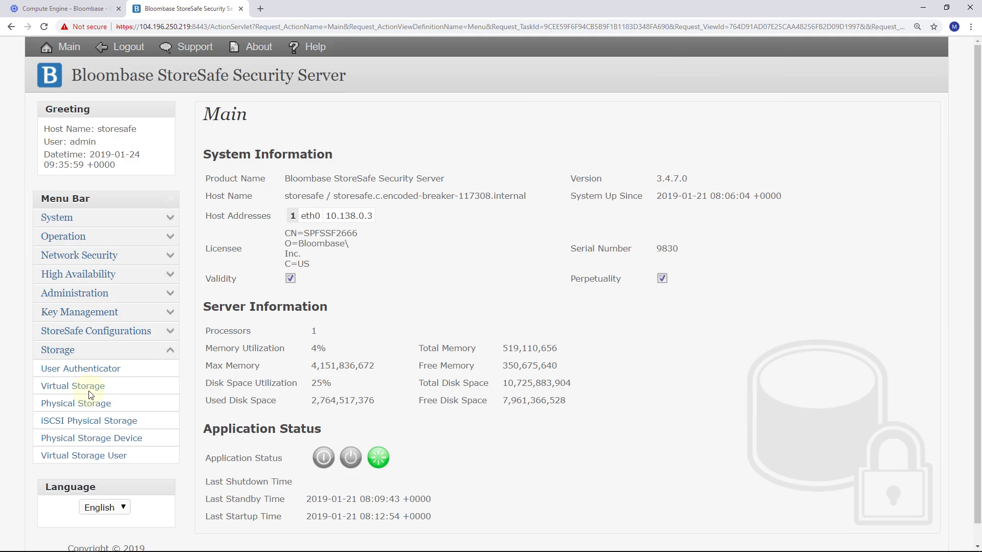
left_click(91, 394)
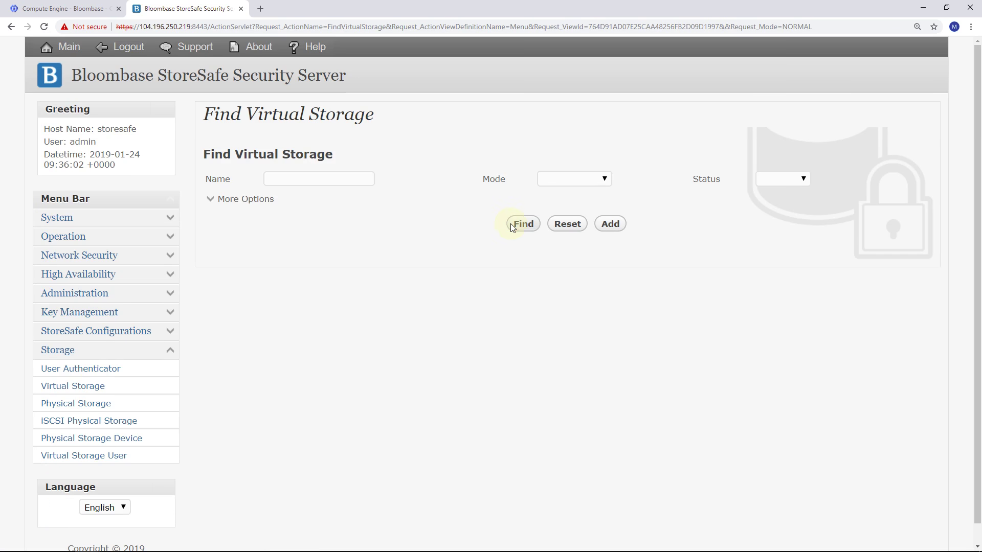
left_click(510, 223)
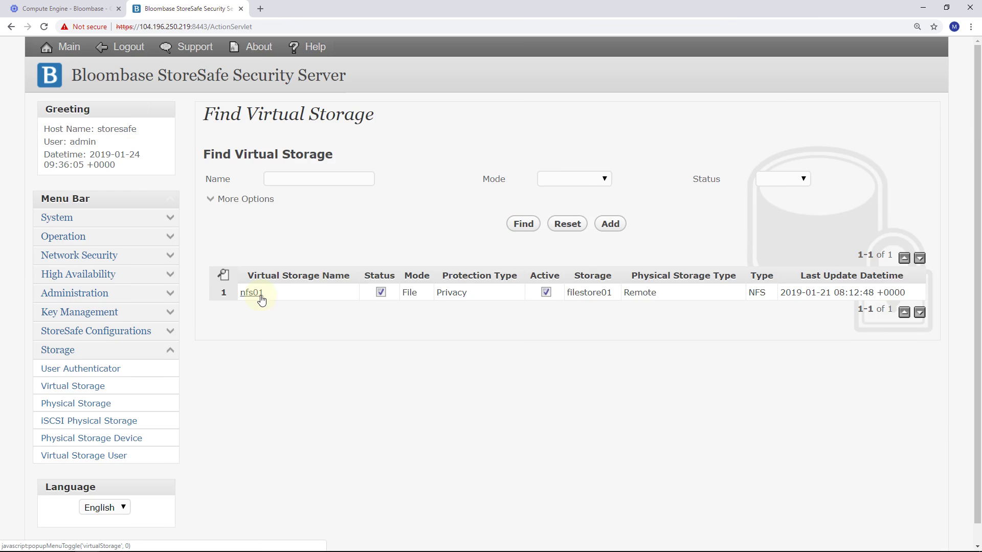
left_click(261, 299)
- Check nfs01's File mode, NFS protocol, disabled offline setting and filestore01 share at 10.65.231.90
left_click(294, 300)
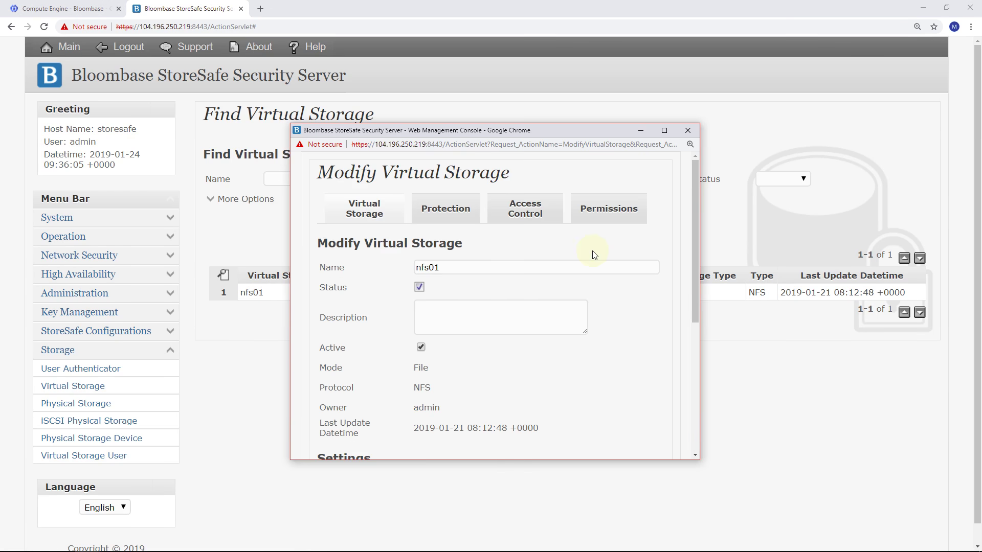
scroll(597, 263, "down", 2)
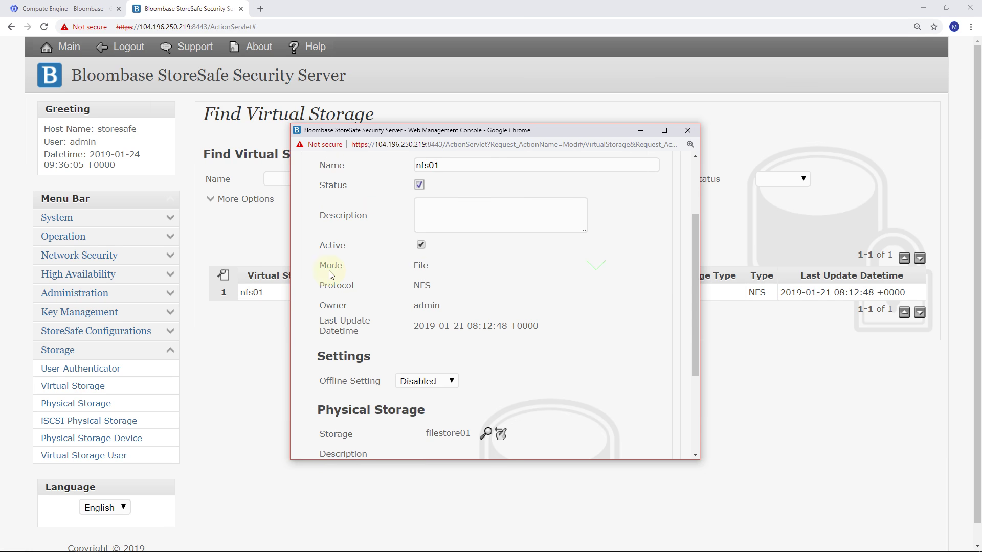
left_click_drag(319, 268, 436, 289)
left_click(466, 285)
scroll(465, 286, "down", 2)
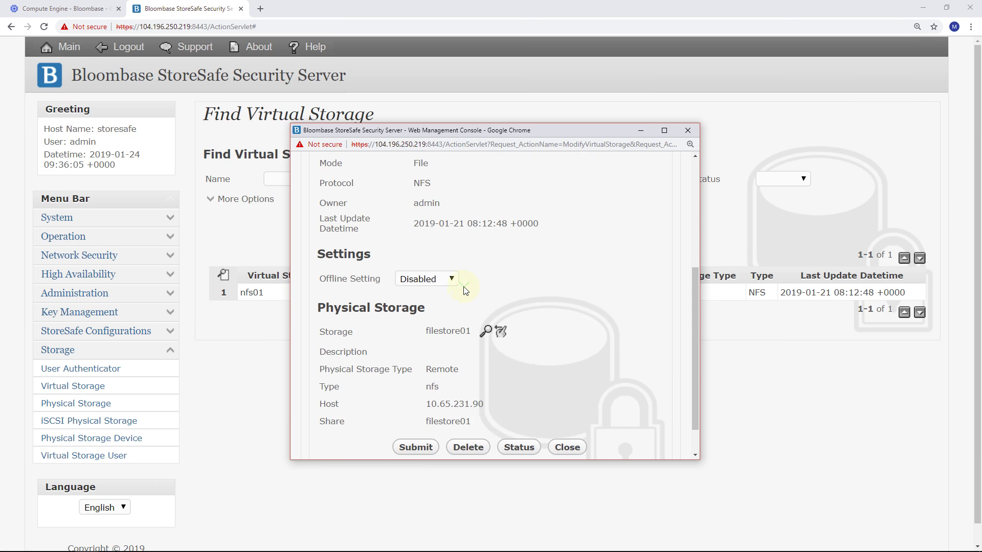
left_click_drag(330, 329, 464, 346)
left_click(464, 346)
scroll(588, 292, "up", 4)
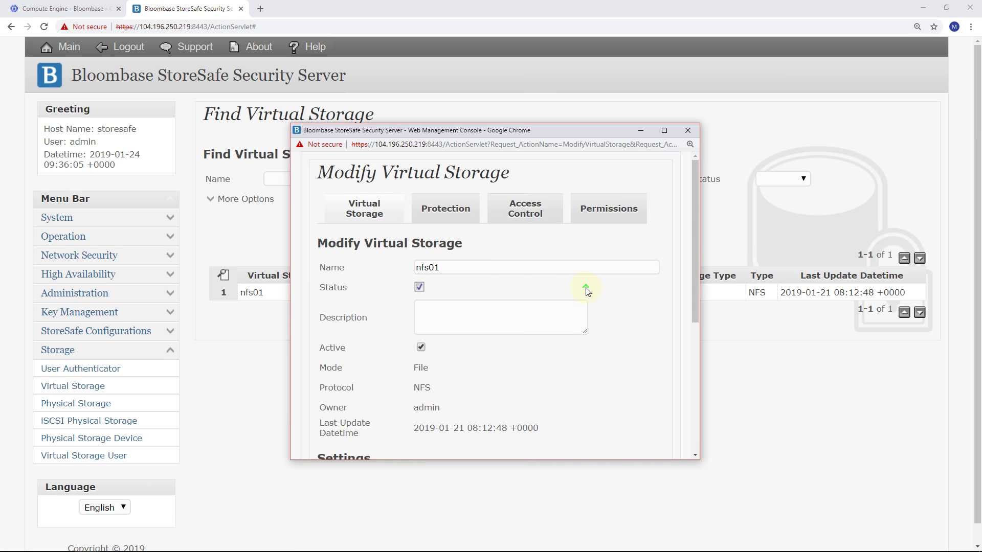
- Check nfs01's Privacy protection with key01, keeping AES cipher at 256-bit length
left_click(455, 211)
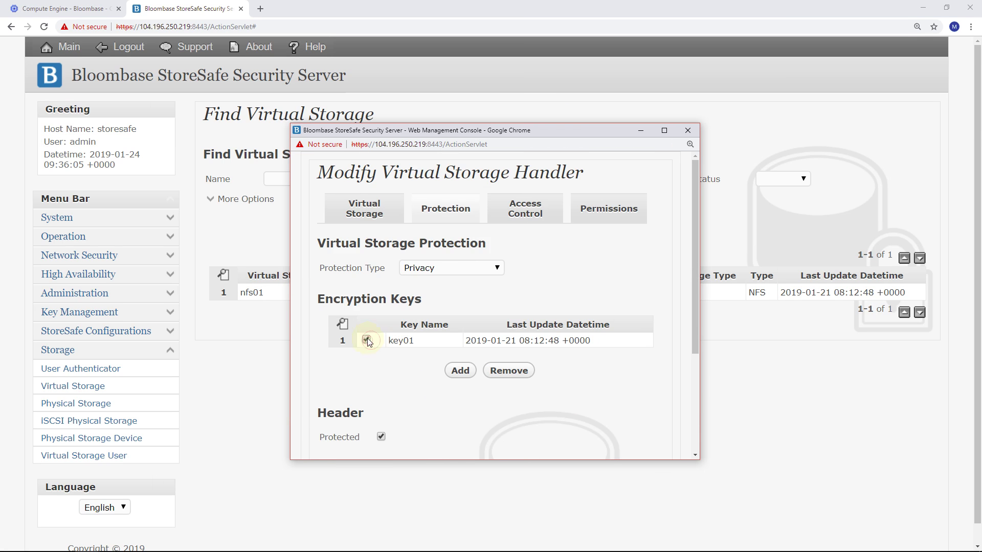
scroll(367, 341, "down", 3)
left_click(432, 342)
left_click(437, 363)
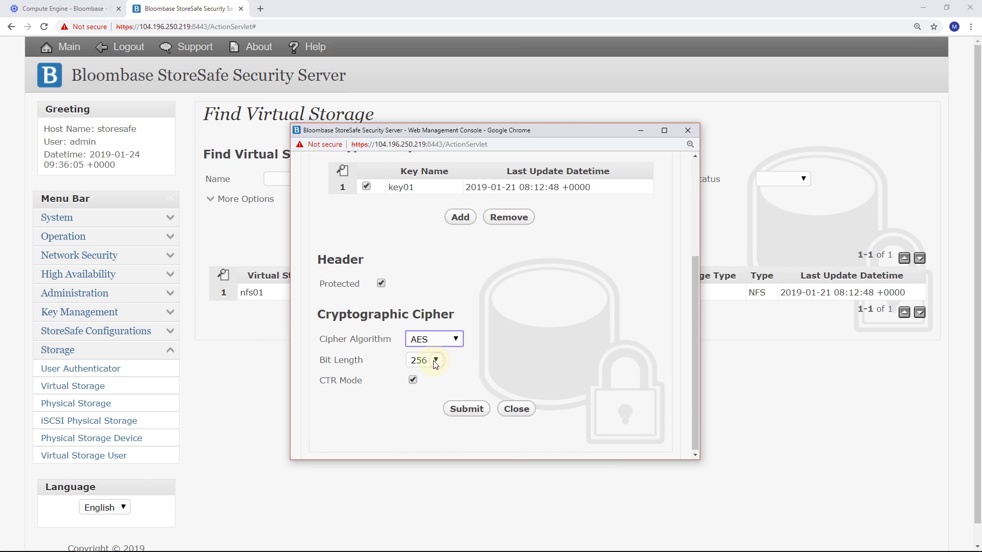
left_click(435, 364)
left_click(423, 408)
scroll(474, 232, "up", 3)
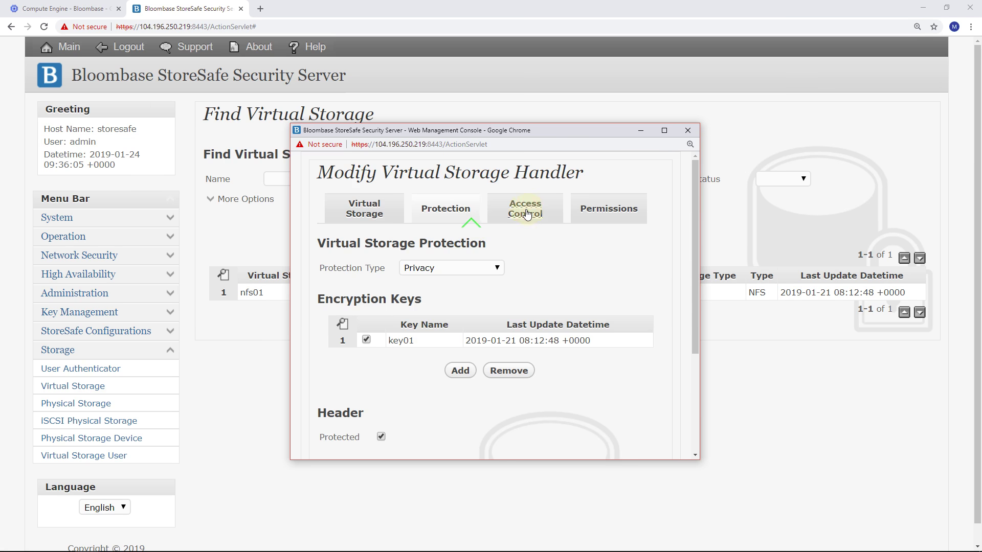
- Look through nfs01's Access Control settings
left_click(529, 214)
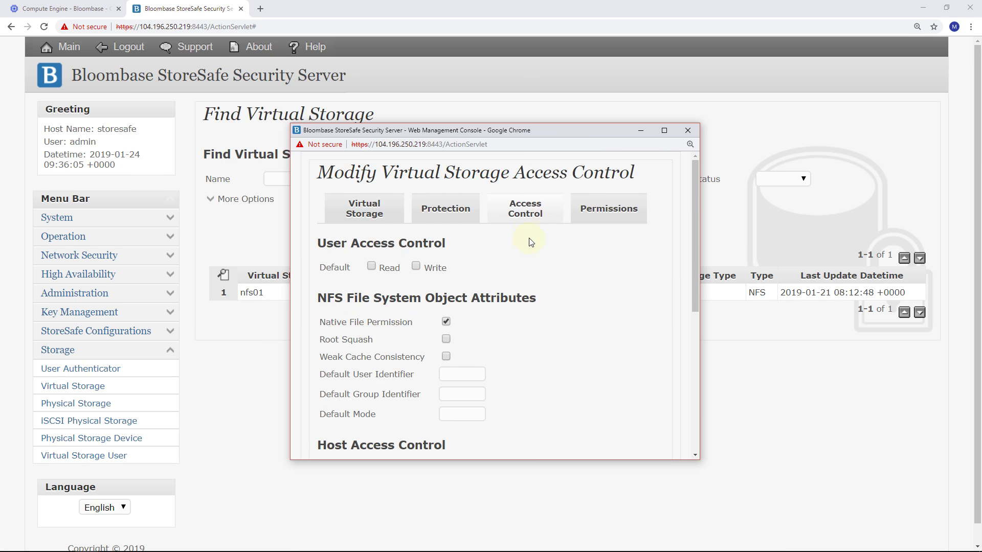
scroll(504, 266, "down", 4)
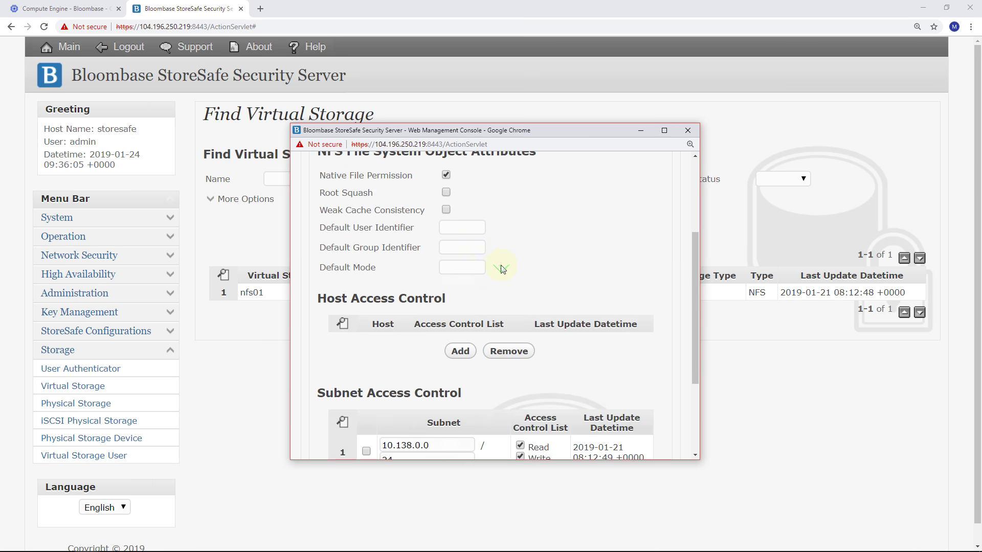
scroll(487, 263, "up", 2)
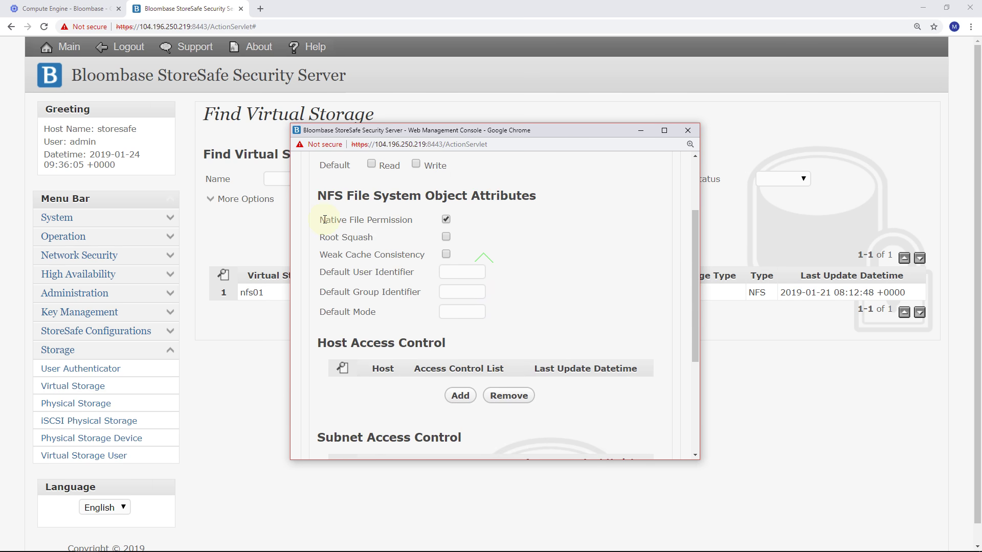
left_click_drag(320, 219, 520, 219)
left_click(524, 219)
scroll(531, 231, "down", 2)
scroll(531, 231, "down", 3)
- Confirm subnet 10.138.0.0/24 has Read and Write access, then close the nfs01 window
left_click(439, 336)
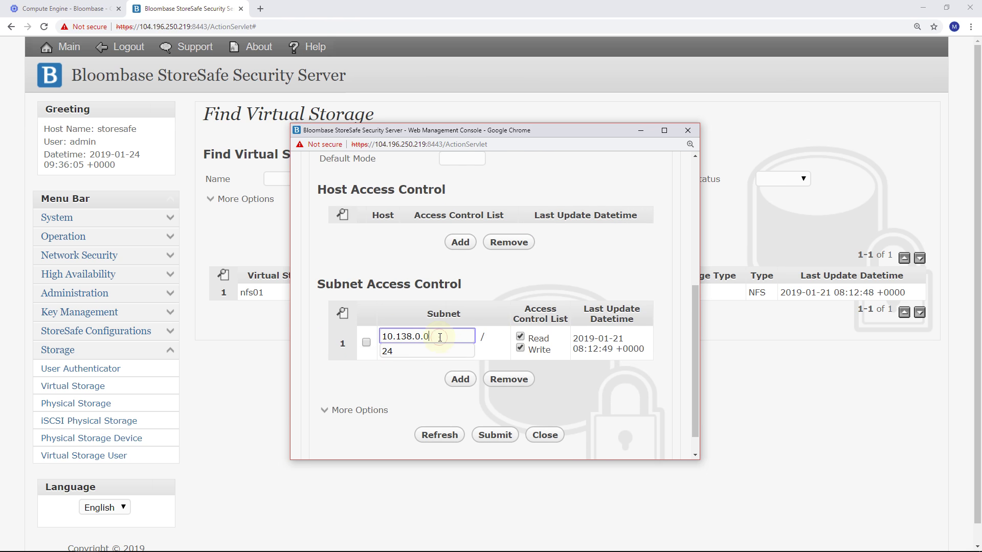
left_click(521, 336)
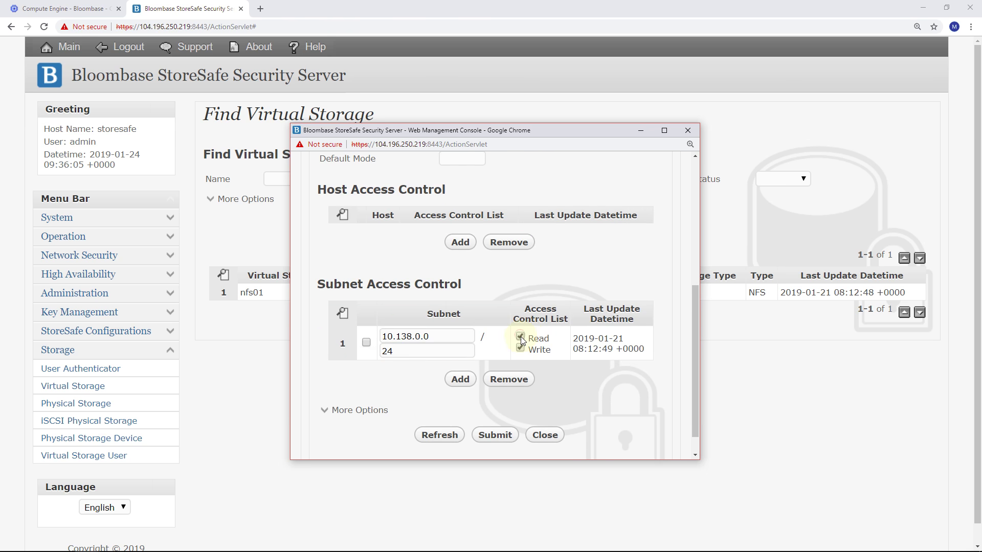
scroll(544, 372, "down", 1)
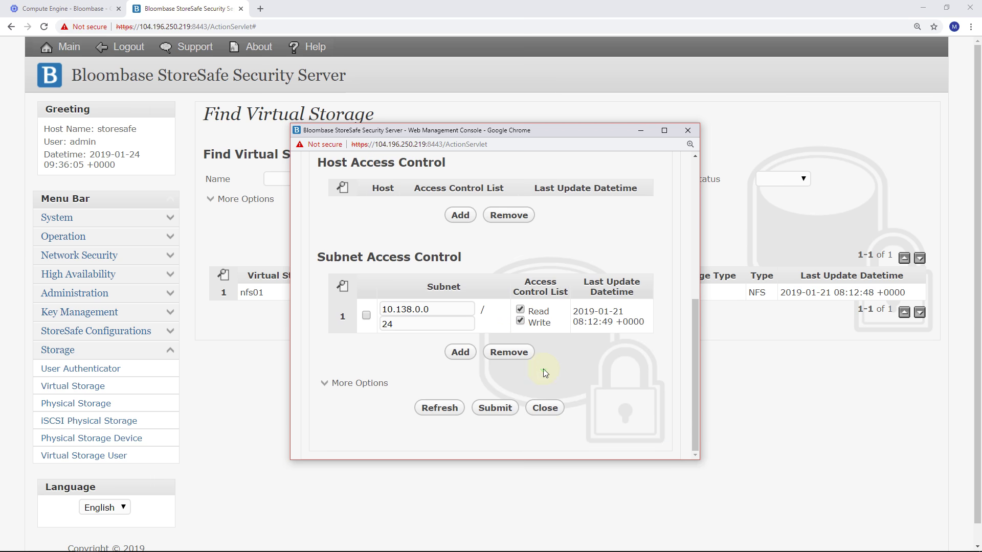
left_click(543, 408)
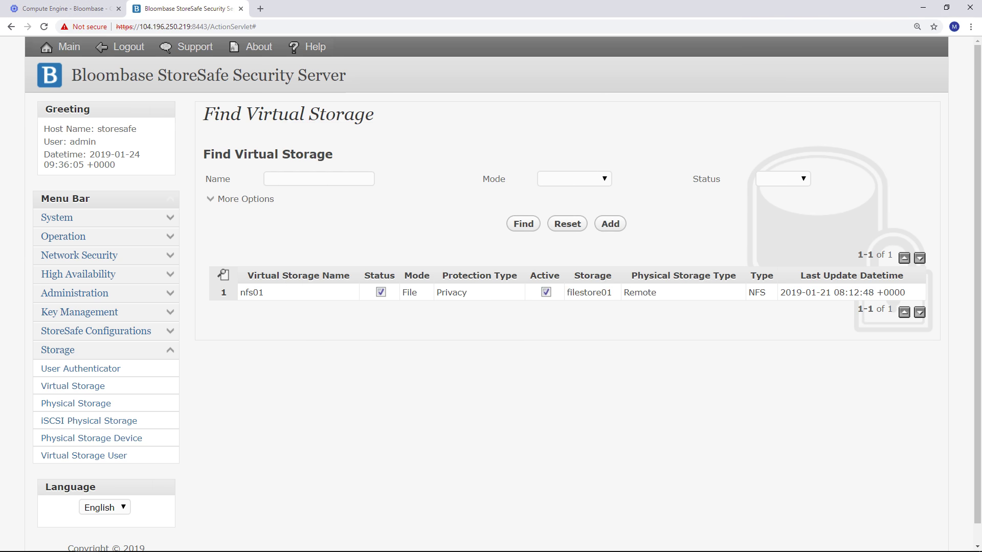
- Open the redhat VM's details, select external IP 35.247.61.90, and minimize Chrome
key("ctrl+Tab")
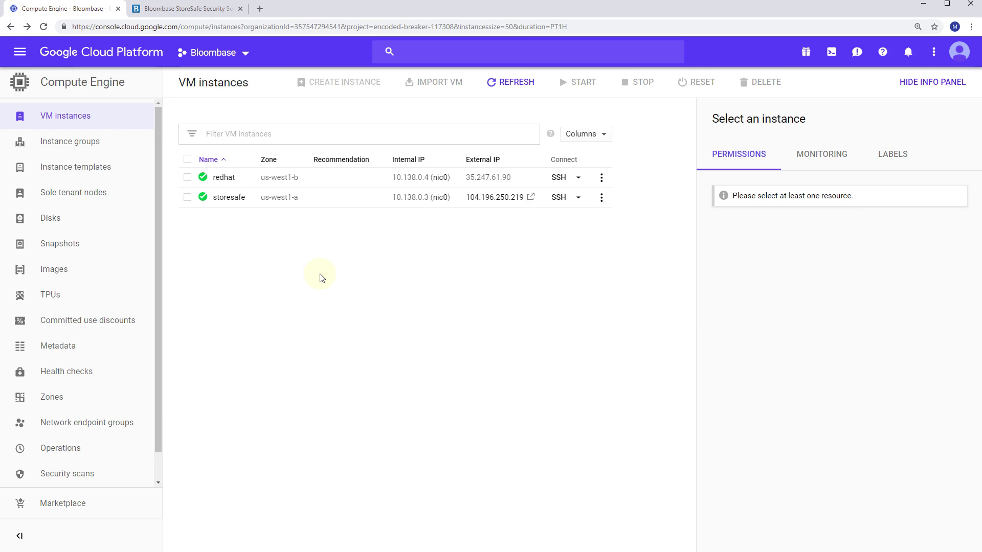
left_click(187, 179)
left_click(226, 180)
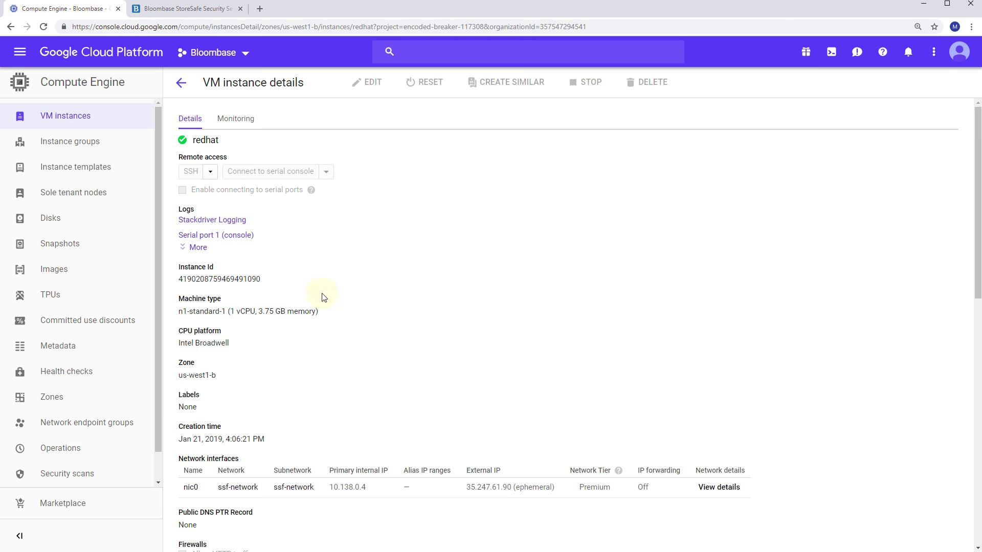
left_click_drag(466, 488, 512, 490)
left_click(670, 249)
left_click(928, 4)
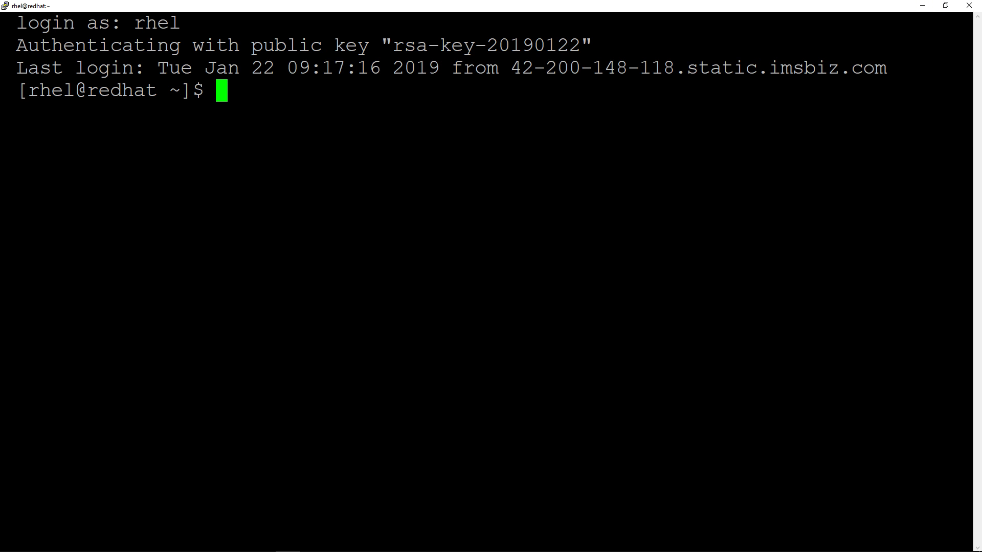
- Mount the NFS share 10.138.0.3:/nfs01 at /mnt/nfs/ using sudo mount -t nfs
key("ctrl+l")
type("sudo mount -t nfs")
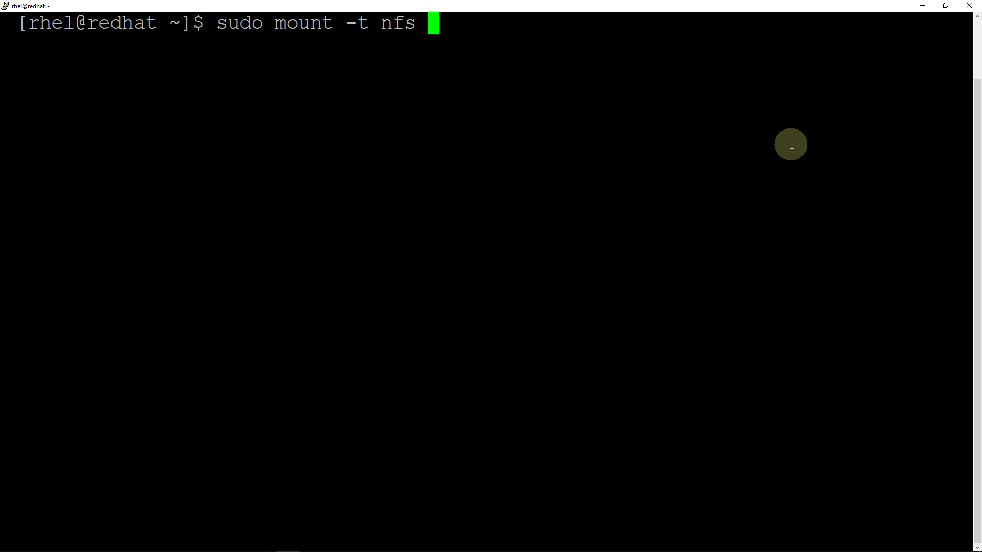
right_click(791, 144)
type(":/")
type("nfs")
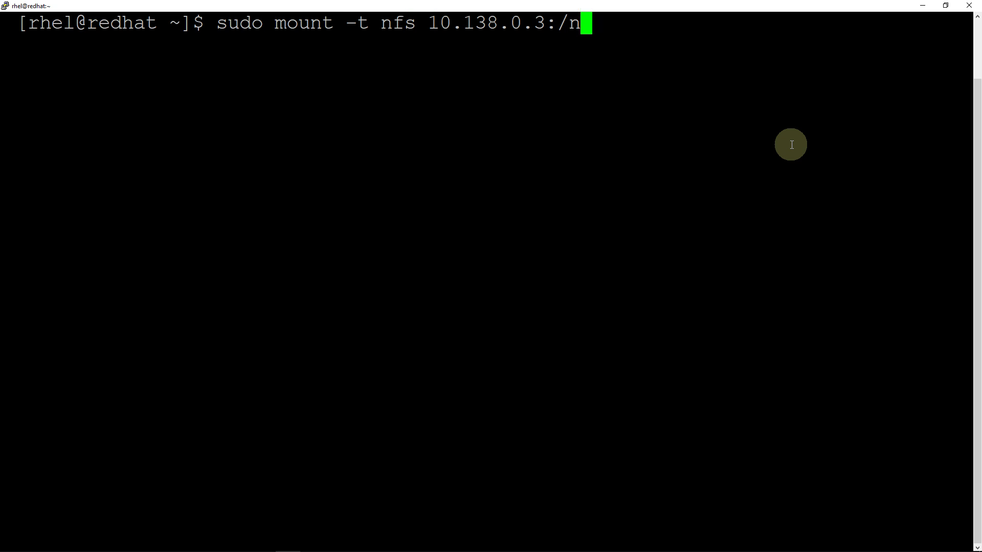
type("90")
key("BackSpace")
key("BackSpace")
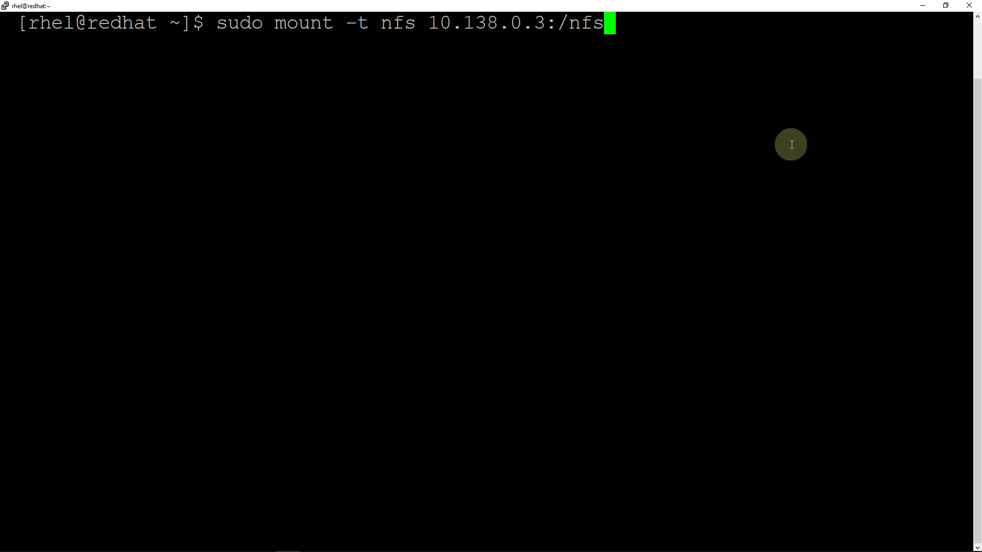
type("01 /mnt/nfs/")
key("Return")
- Run mount to confirm /mnt/nfs is listed as an NFS share, then clear the screen
type("mount")
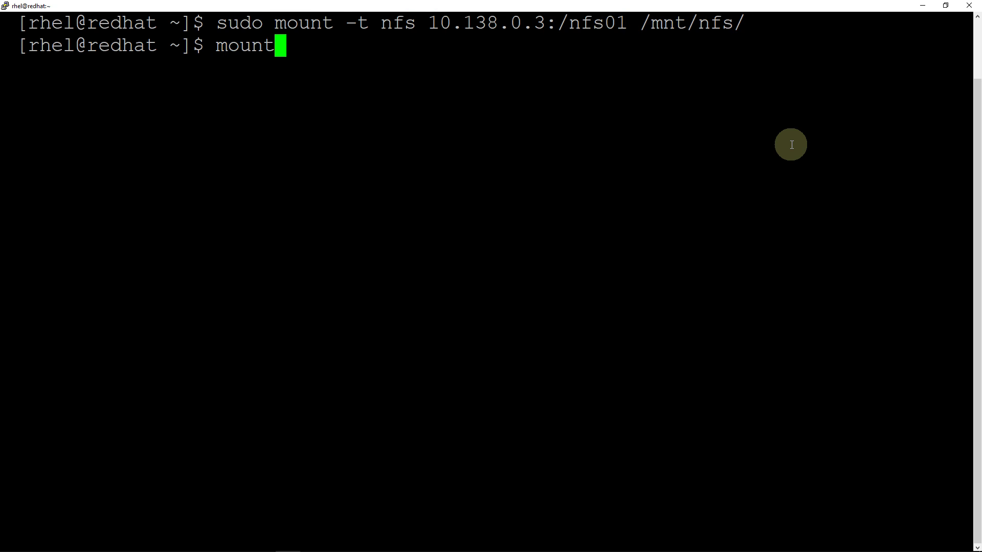
key("Return")
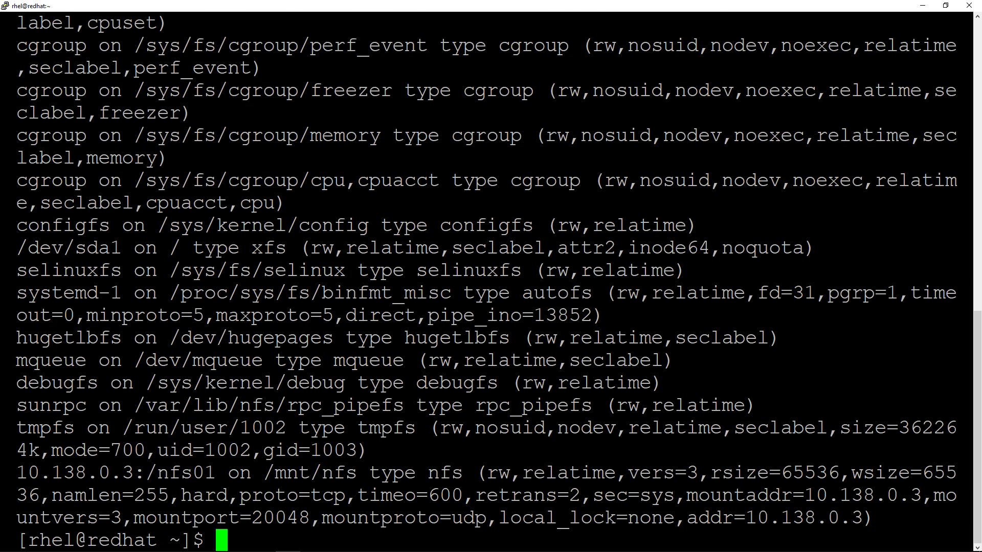
key("ctrl+l")
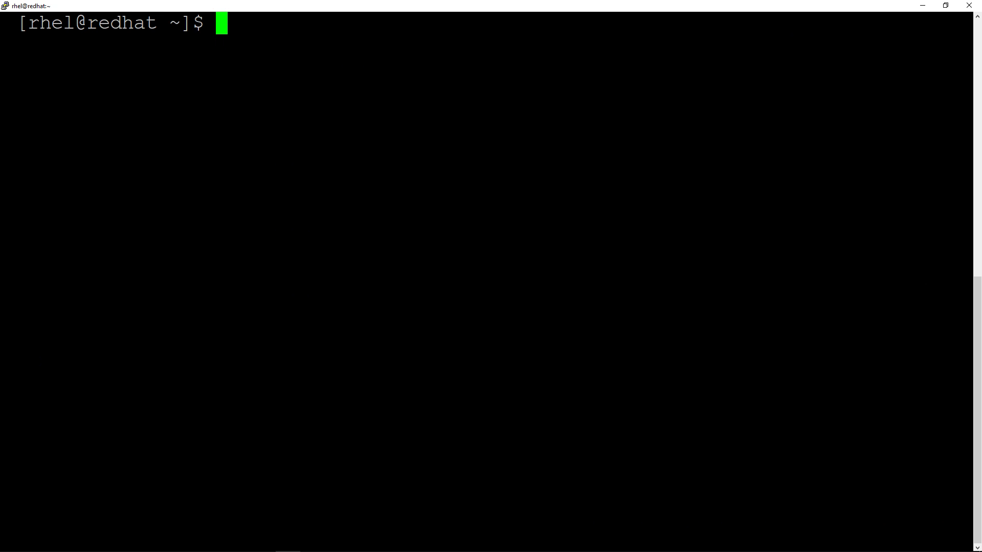
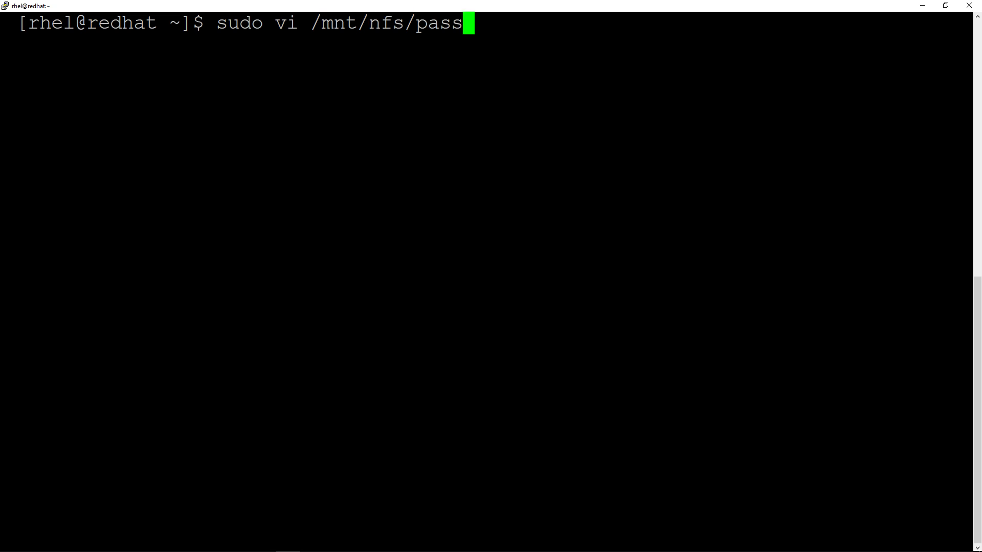
- Create /mnt/nfs/password.txt in vi with one line stating the IRS password, and save it
key("Return")
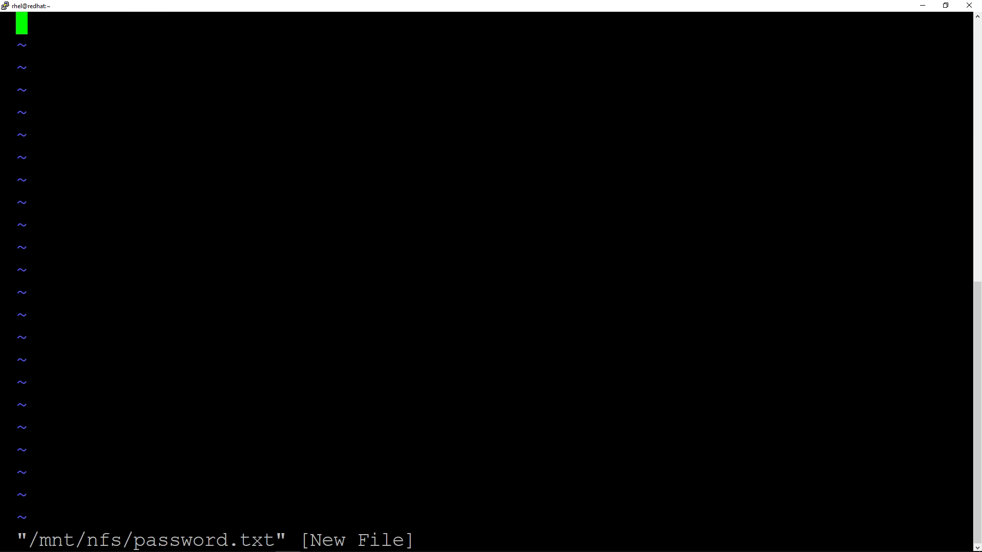
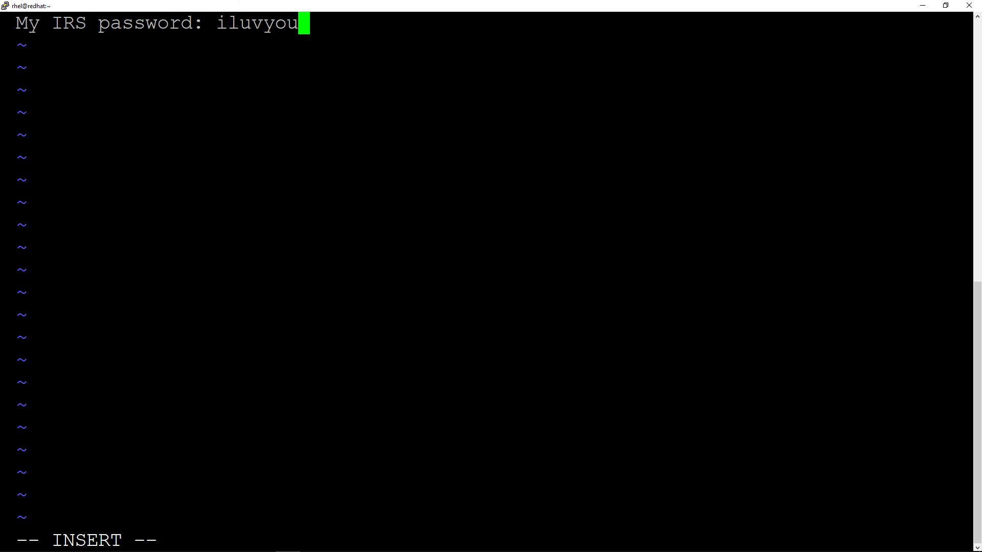
key("Escape")
key("Return")
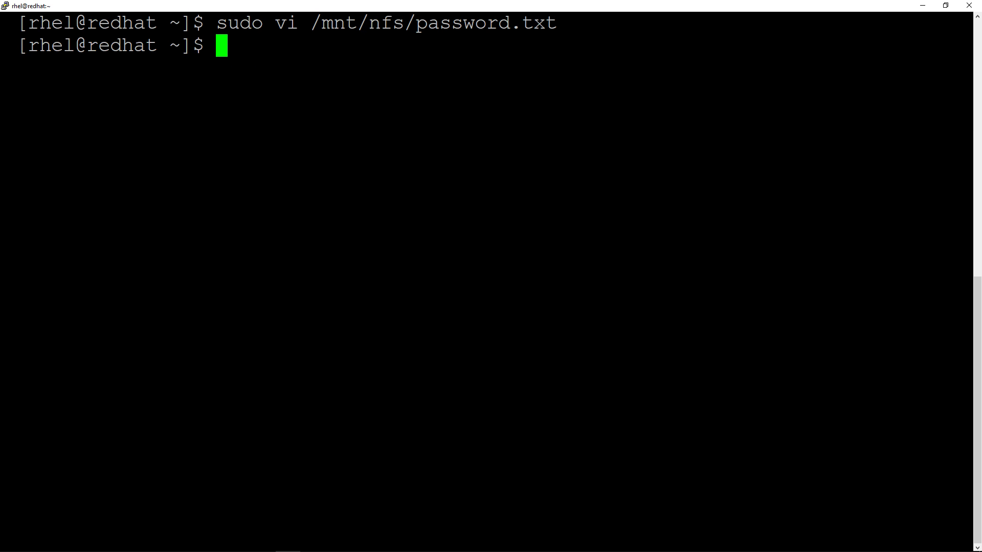
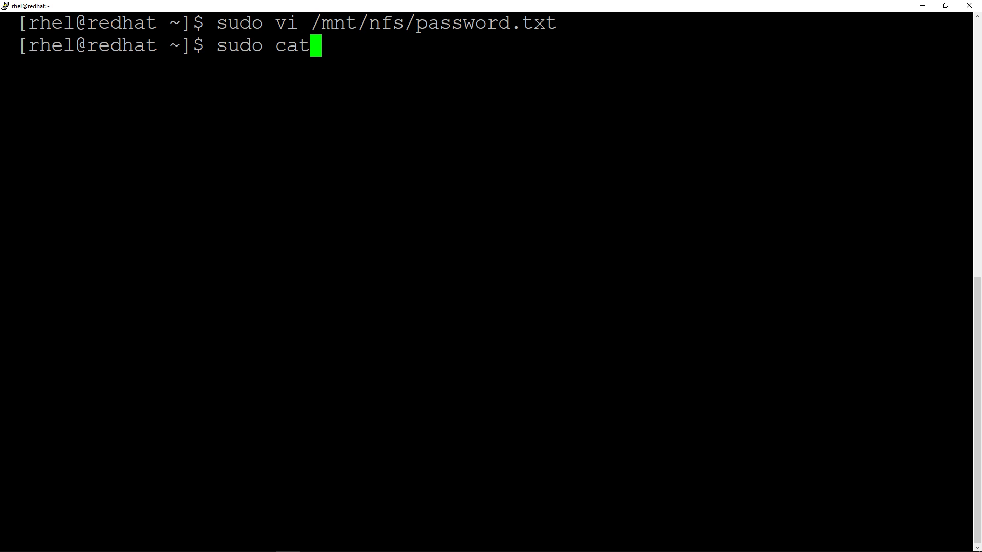